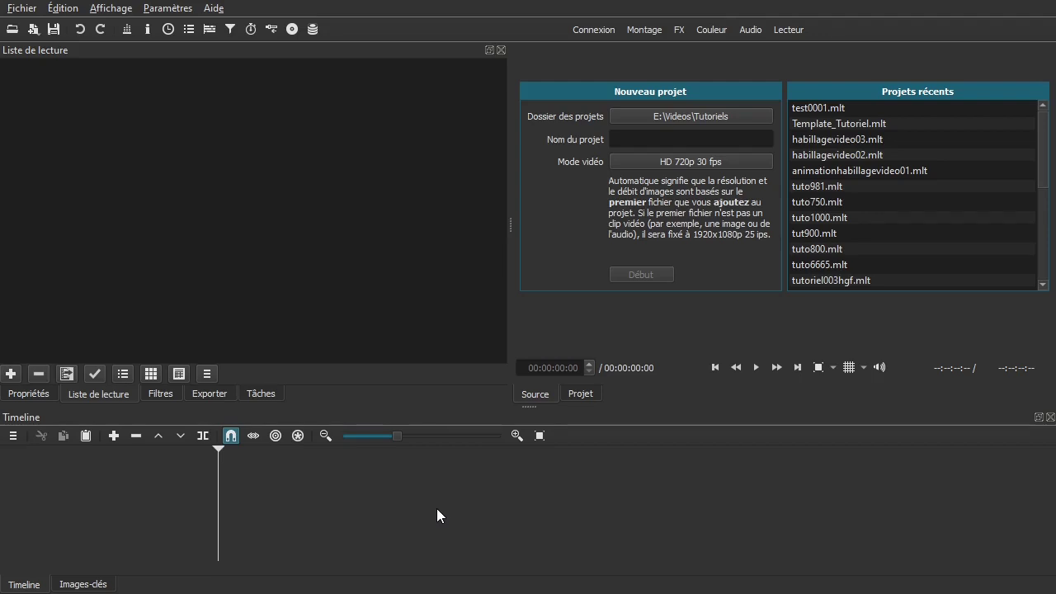
Open the recent project test0001.mlt and delete the 343660890 - Converti.mp4 clip from track V1
double_click(810, 108)
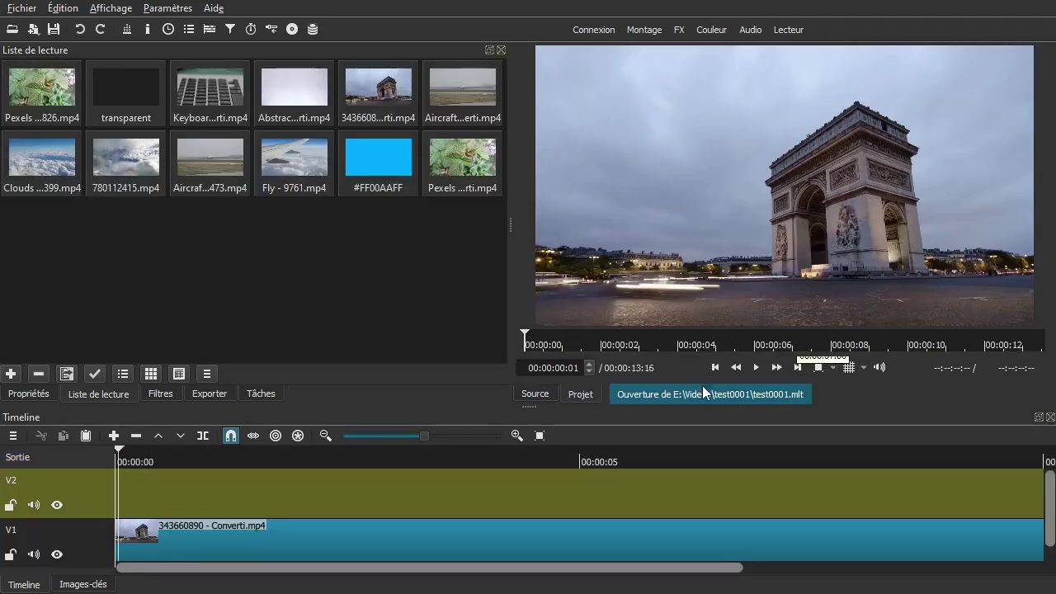
click(409, 548)
key(Delete)
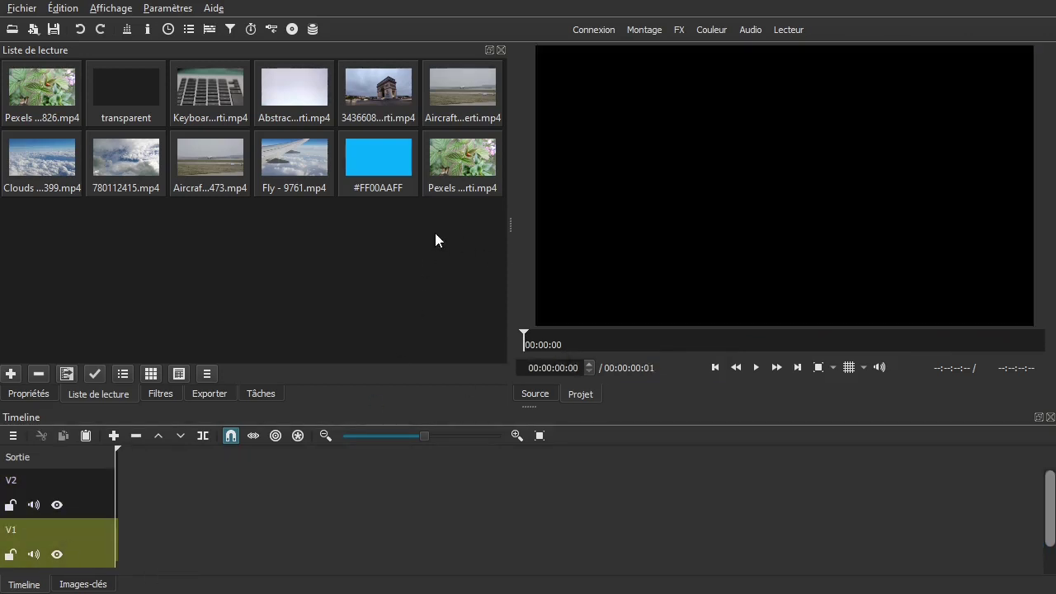
Add the playlist's last clip, Pexels Videos 1379826 - Converti.mp4, at the start of track V1
drag(452, 165, 151, 538)
right_click(150, 537)
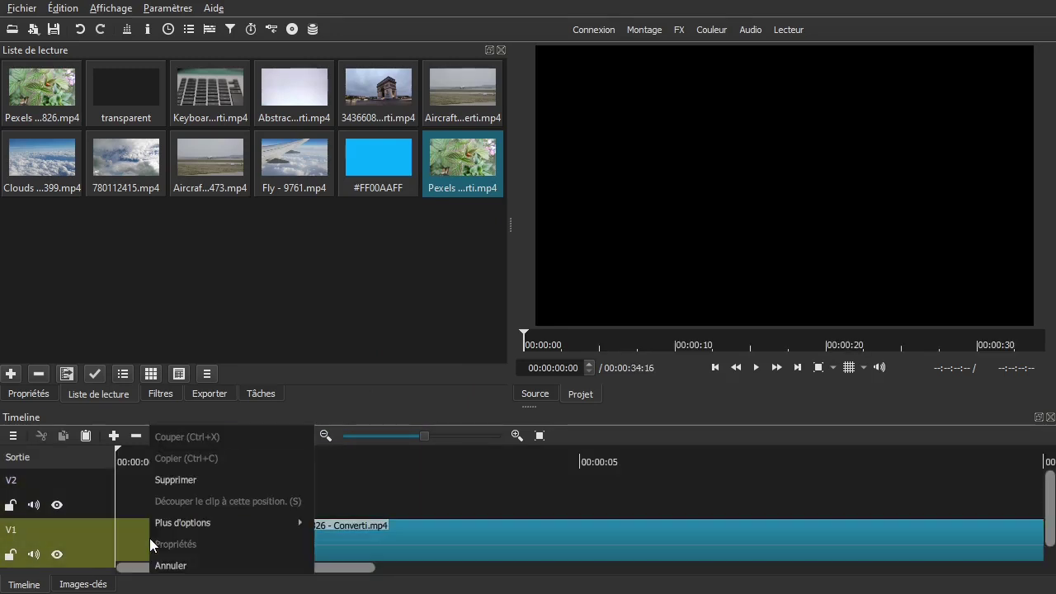
click(338, 443)
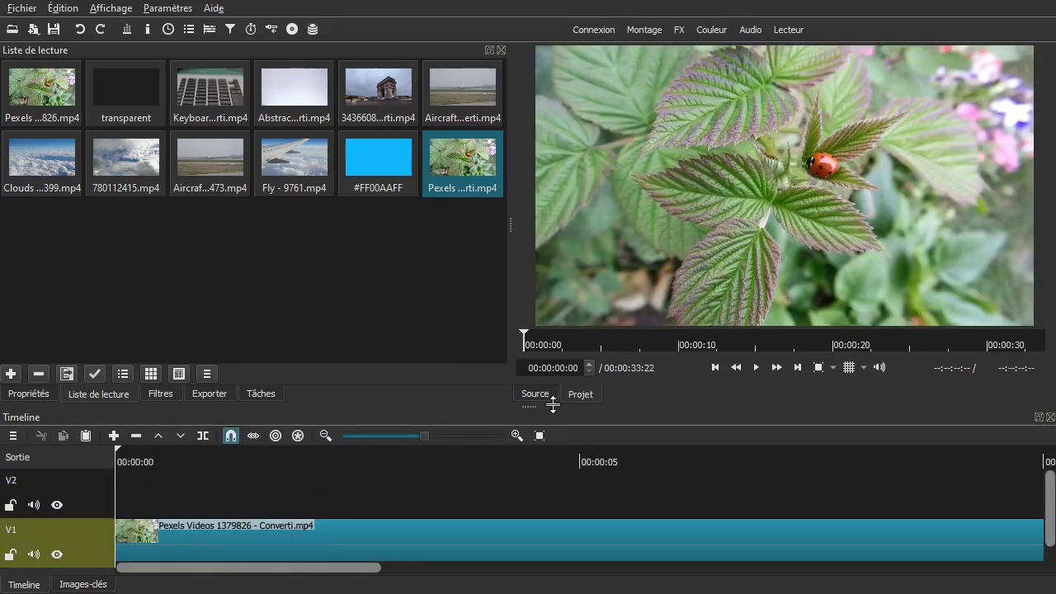
drag(538, 406, 536, 379)
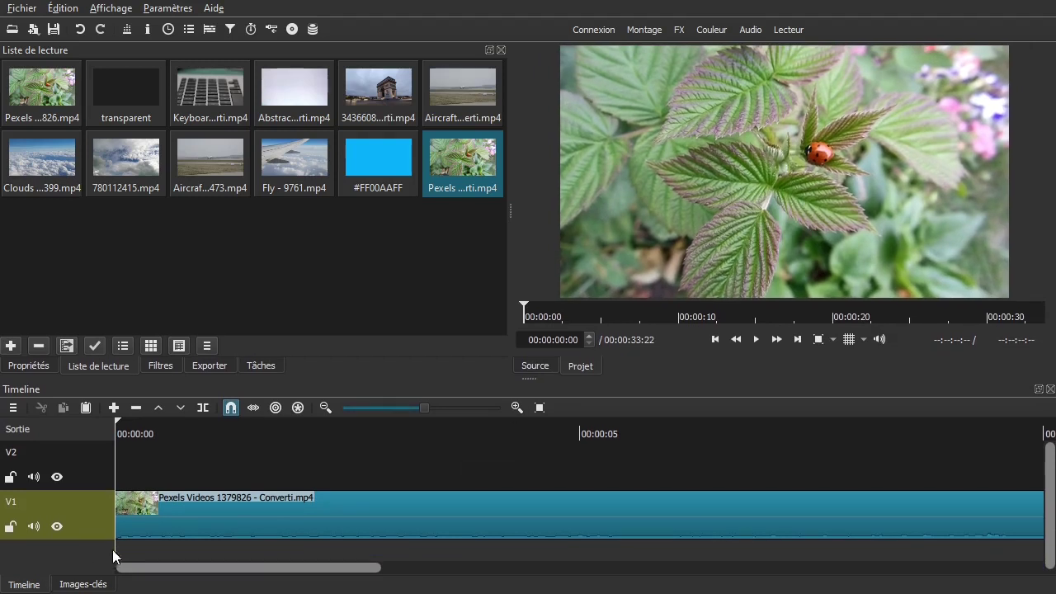
drag(313, 568, 866, 557)
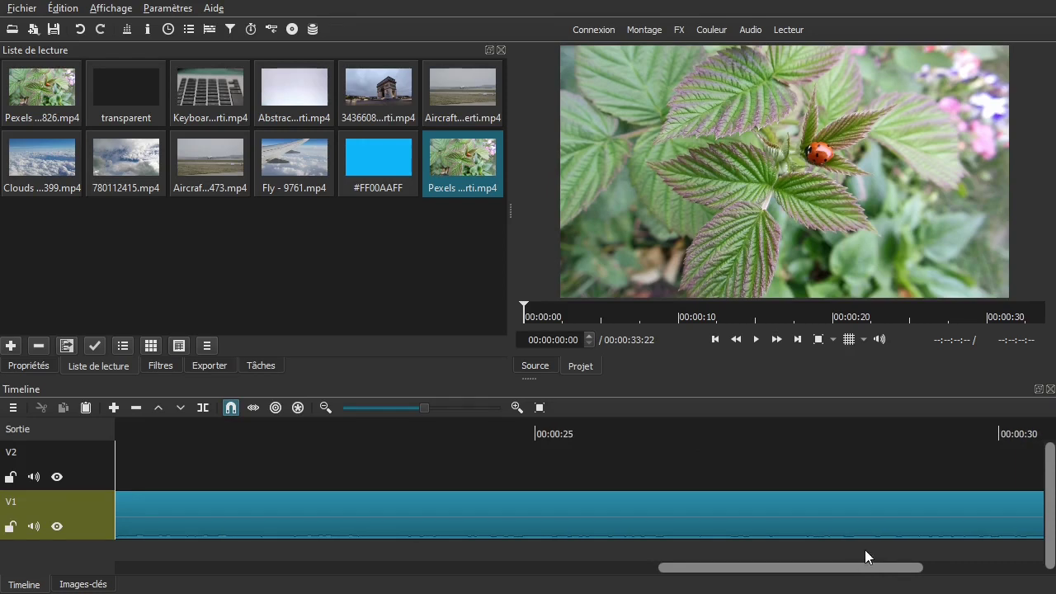
click(541, 408)
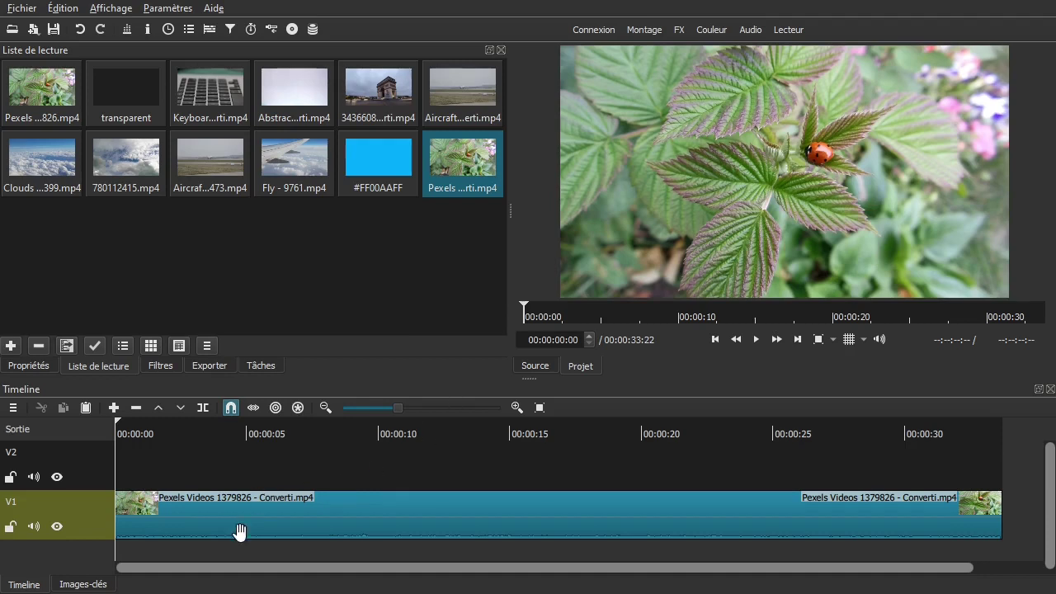
Remove the empty V2 track from the timeline
click(94, 475)
right_click(94, 475)
mouse_move(208, 456)
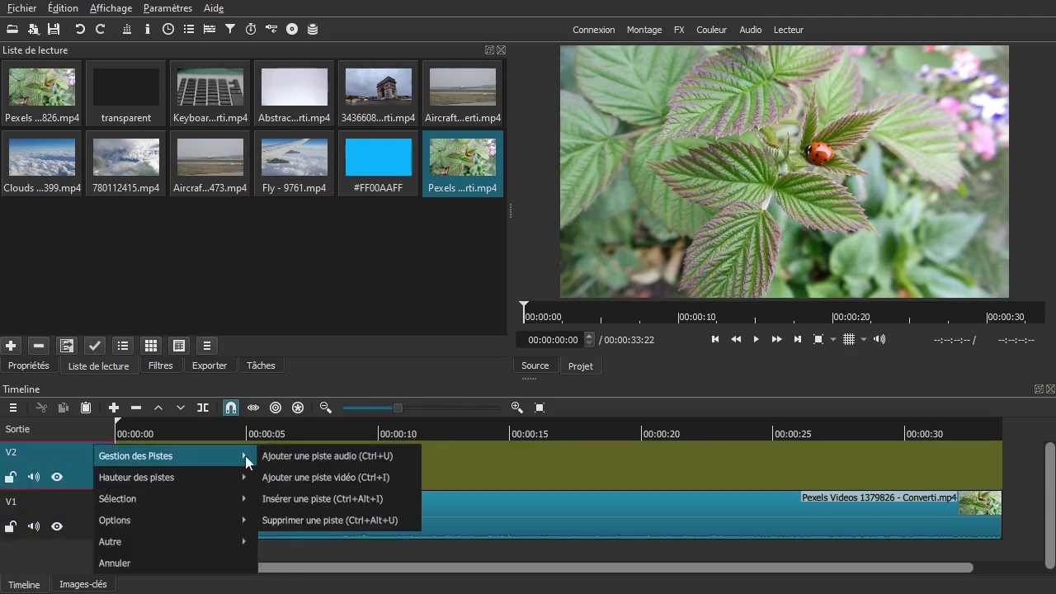
click(281, 520)
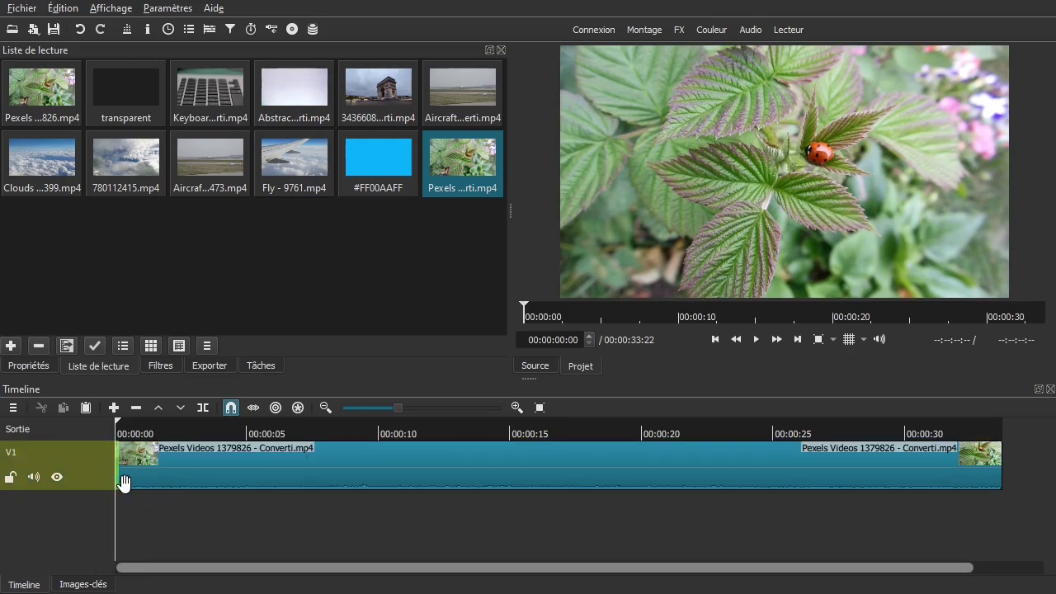
drag(531, 379, 530, 400)
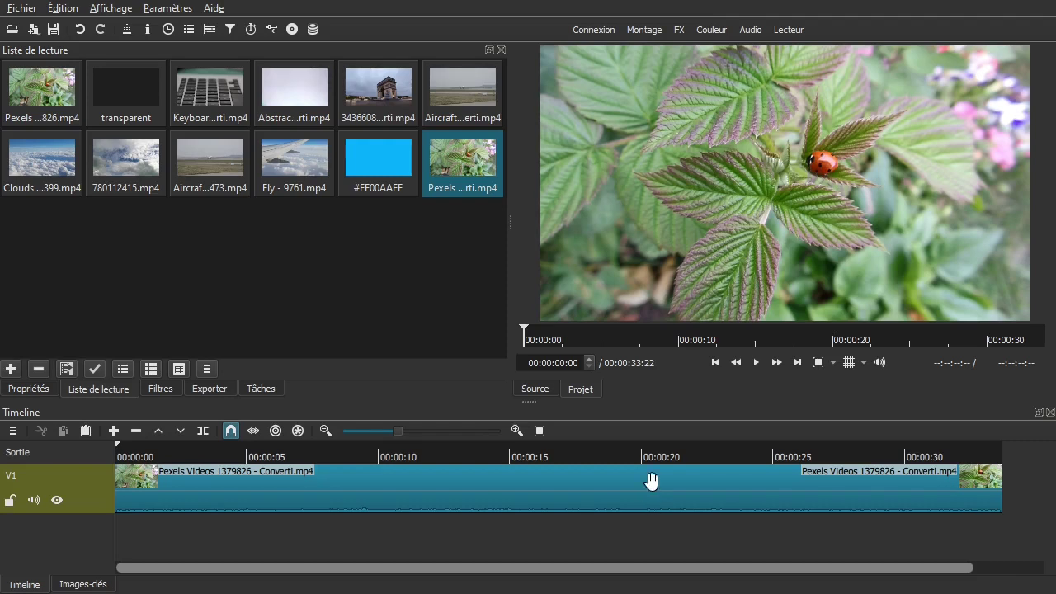
right_click(324, 496)
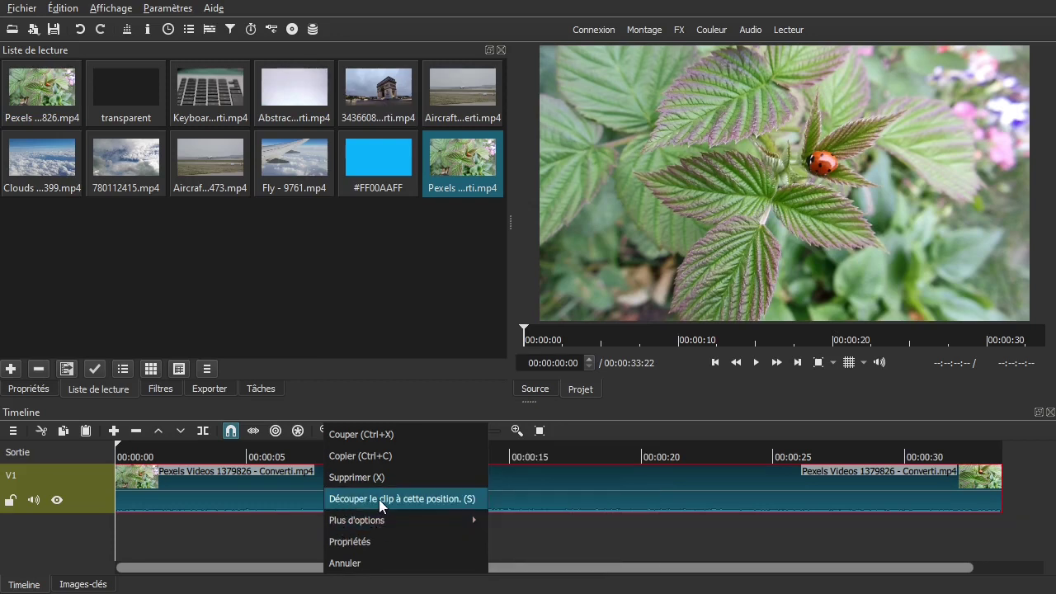
mouse_move(354, 524)
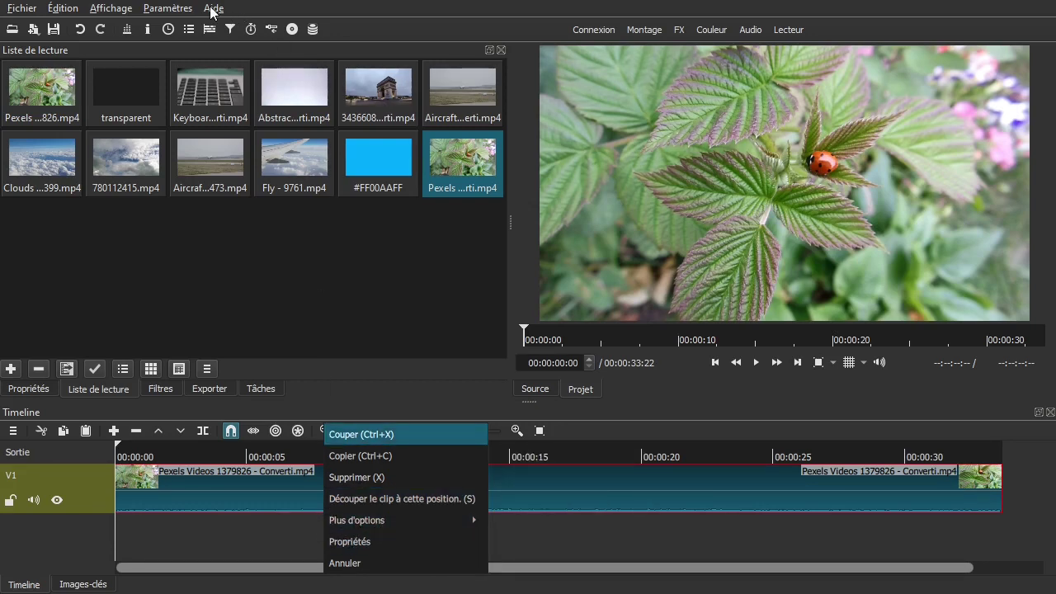
click(264, 538)
Check the installed Shotcut version in the program's About information
click(213, 7)
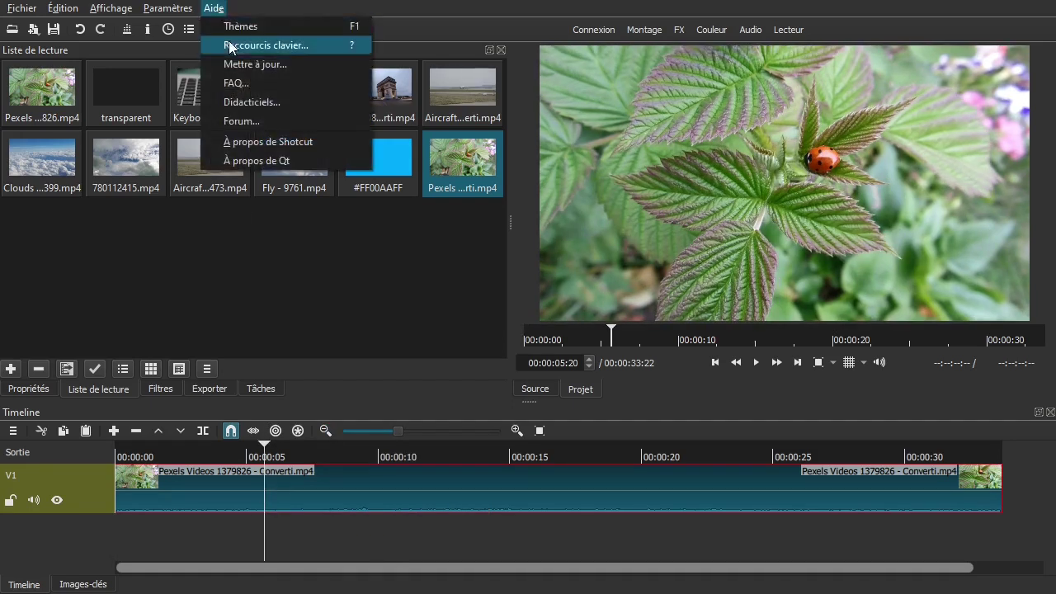
click(243, 142)
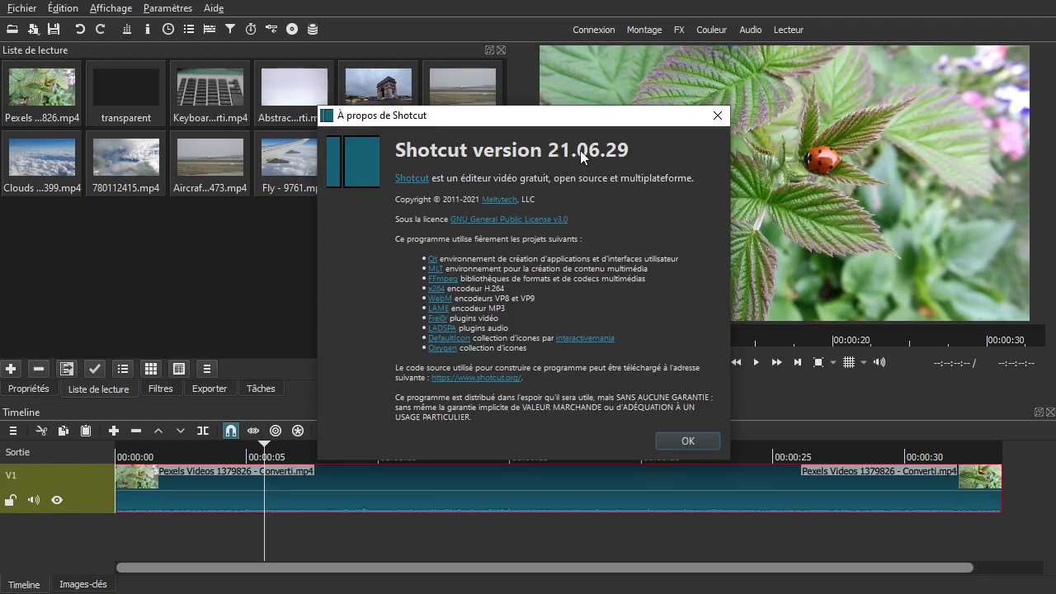
click(675, 439)
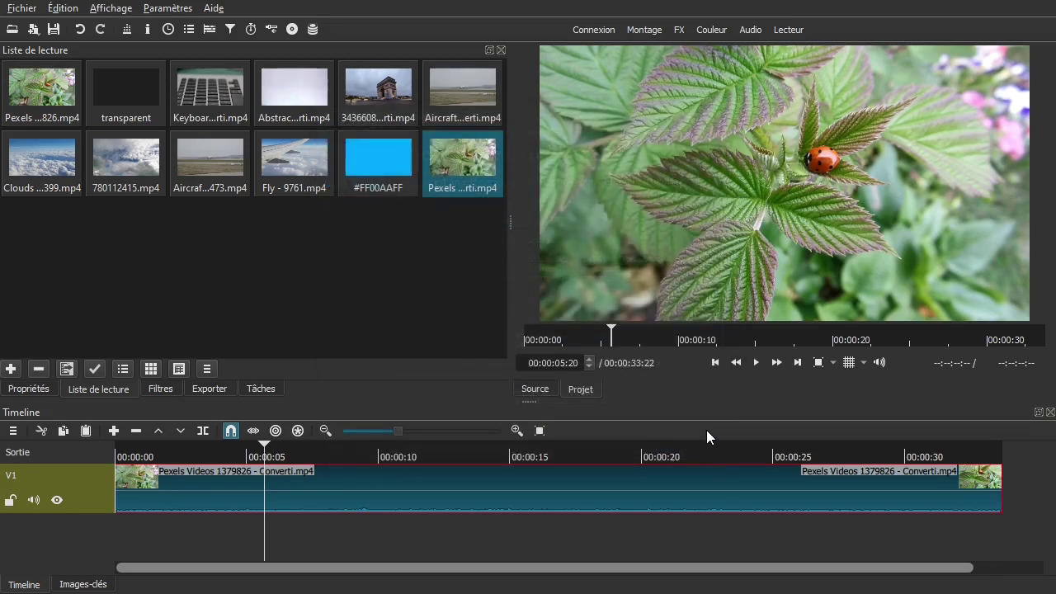
Detach the audio of the Pexels clip on track V1 onto its own audio track
right_click(232, 488)
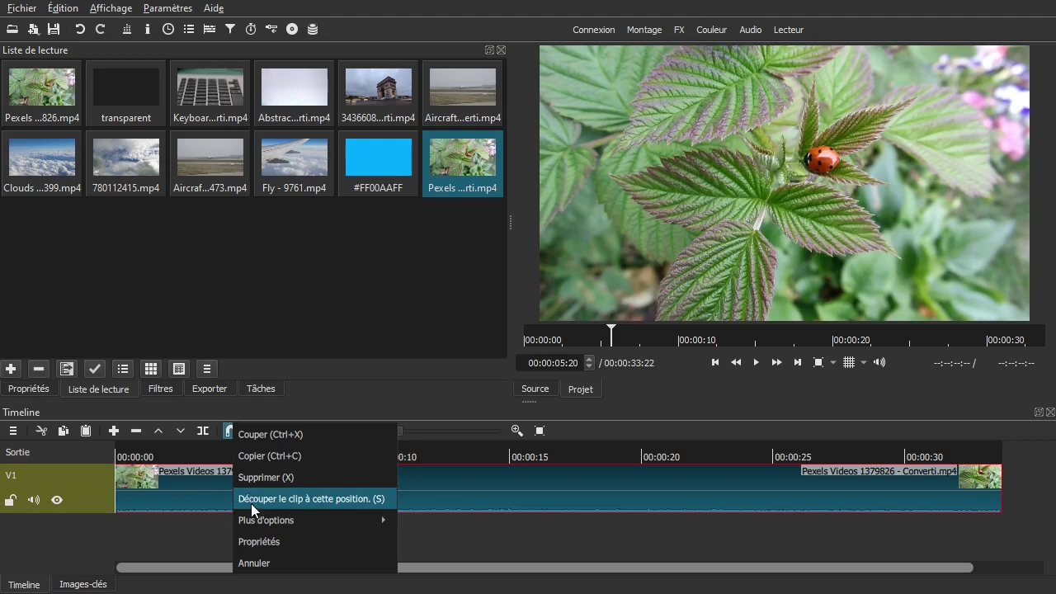
mouse_move(232, 521)
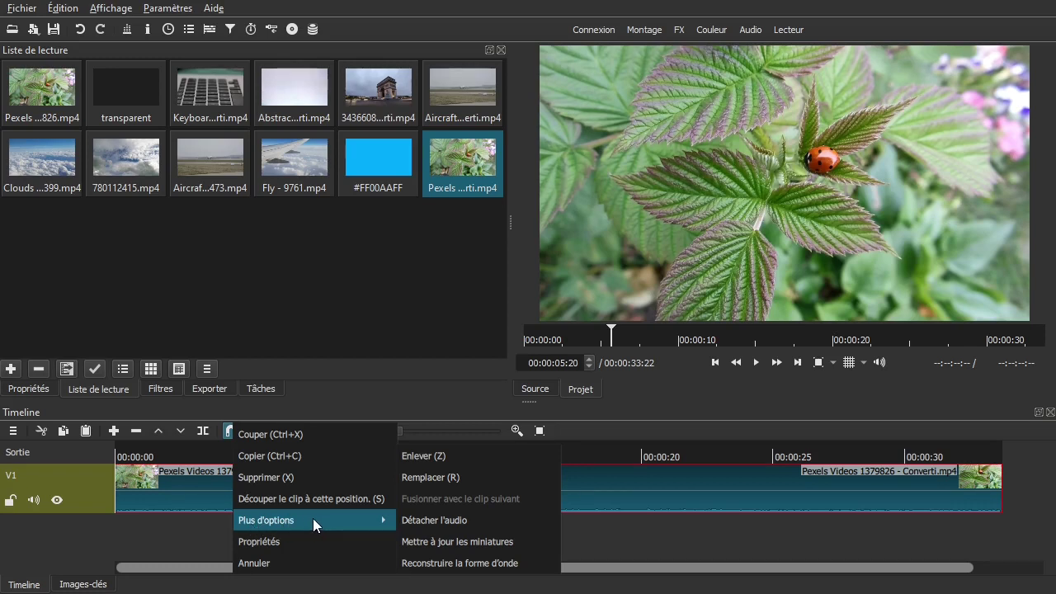
click(173, 536)
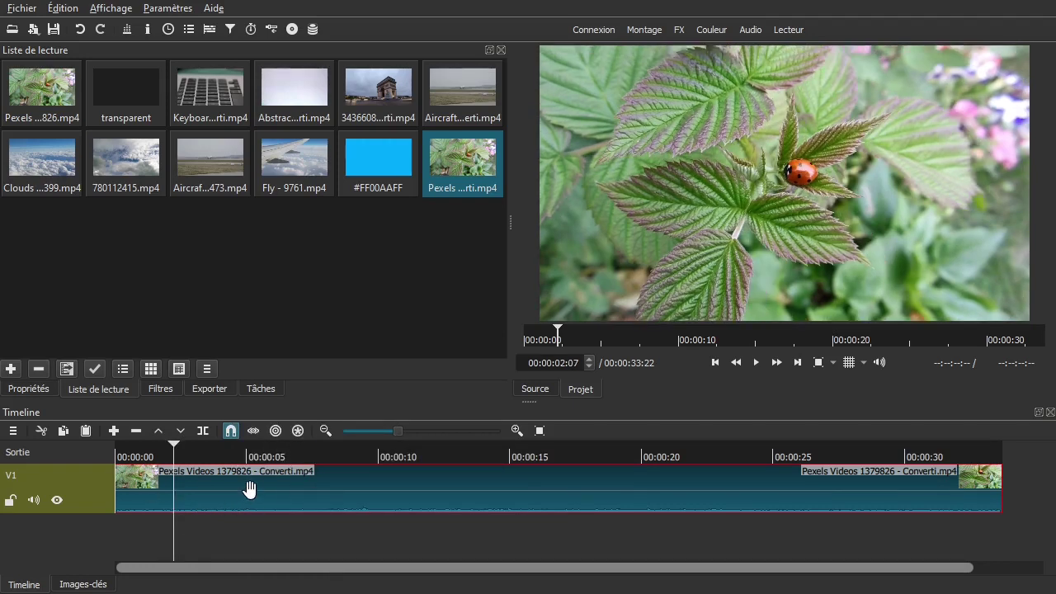
right_click(247, 488)
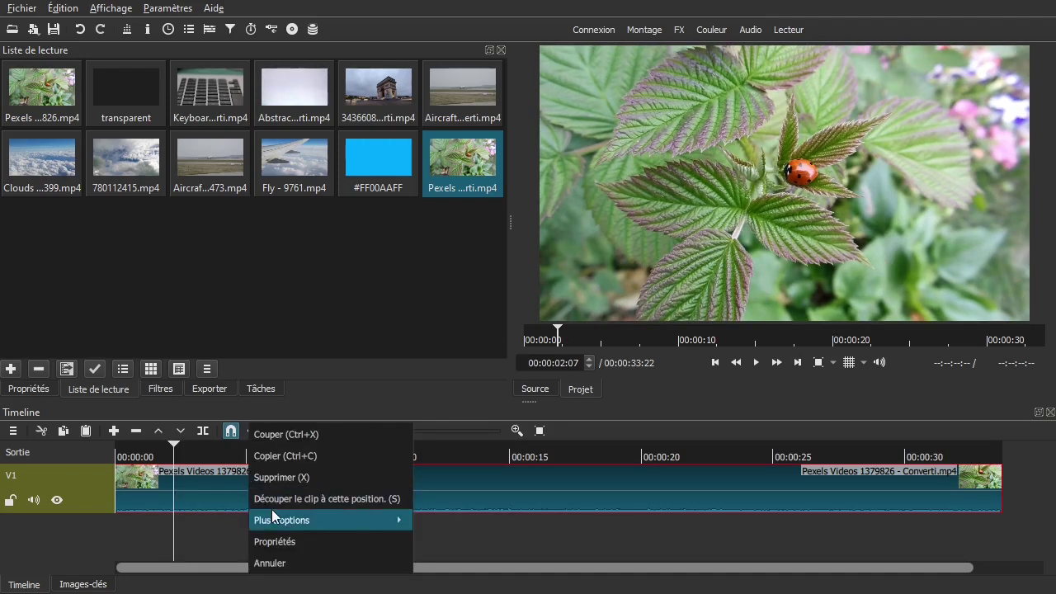
mouse_move(277, 522)
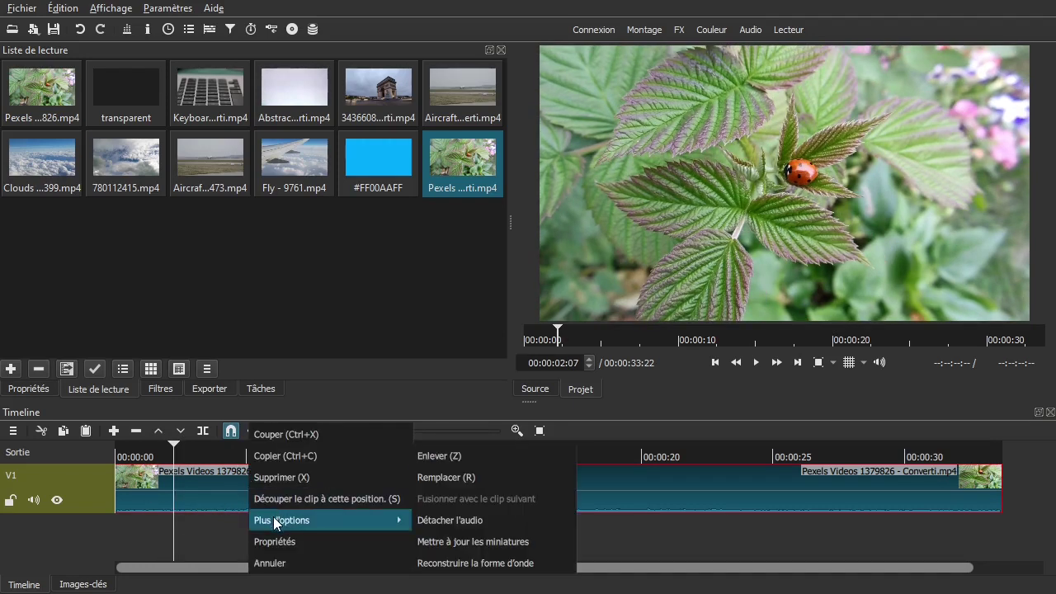
click(494, 520)
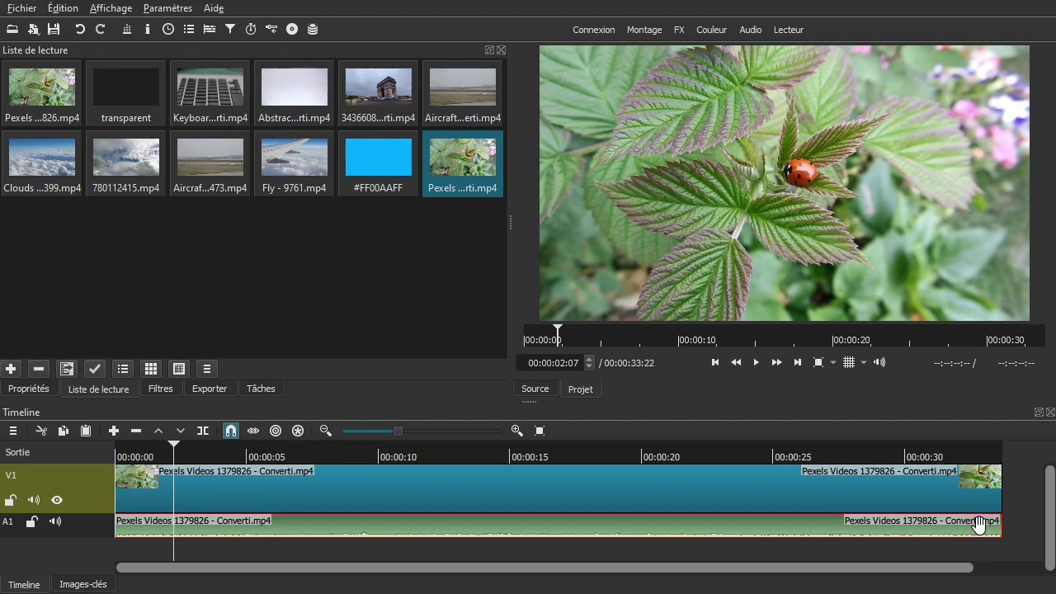
Set the audio track of the V1 video clip to the two-channel ac3 stream in its properties
click(348, 494)
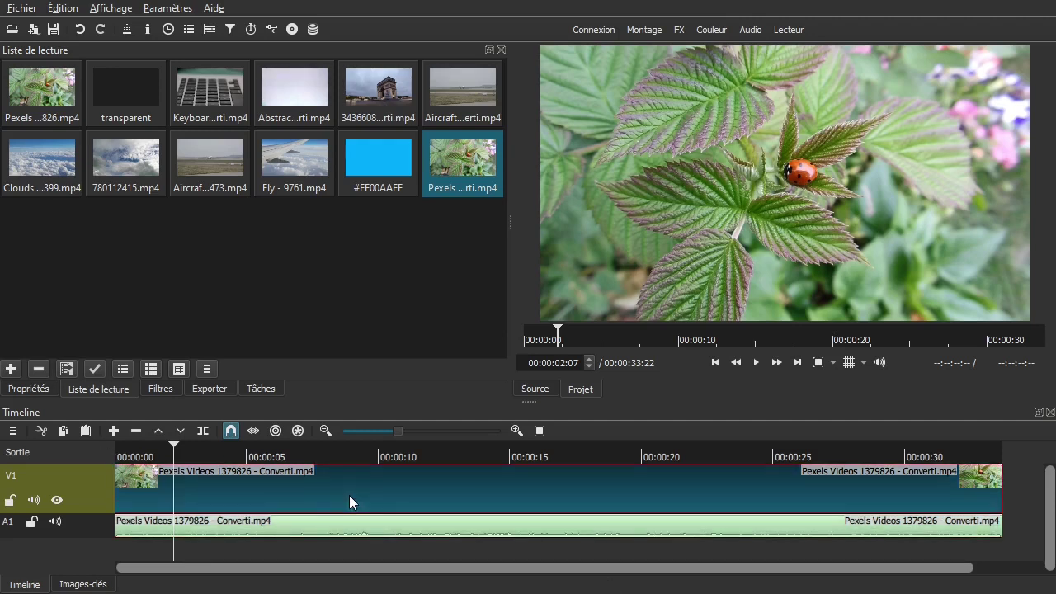
click(27, 389)
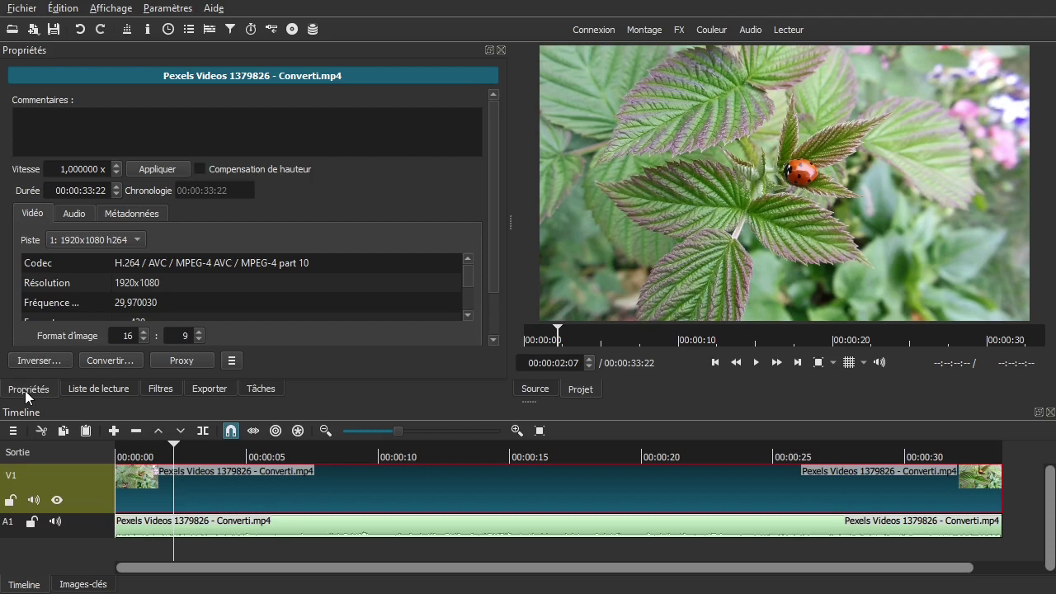
click(72, 212)
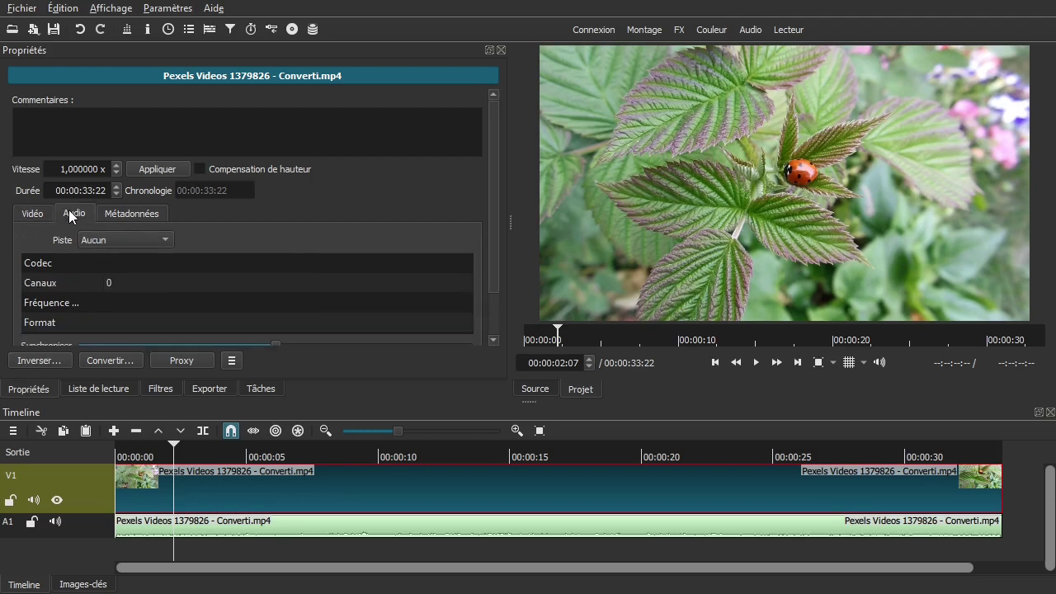
click(125, 239)
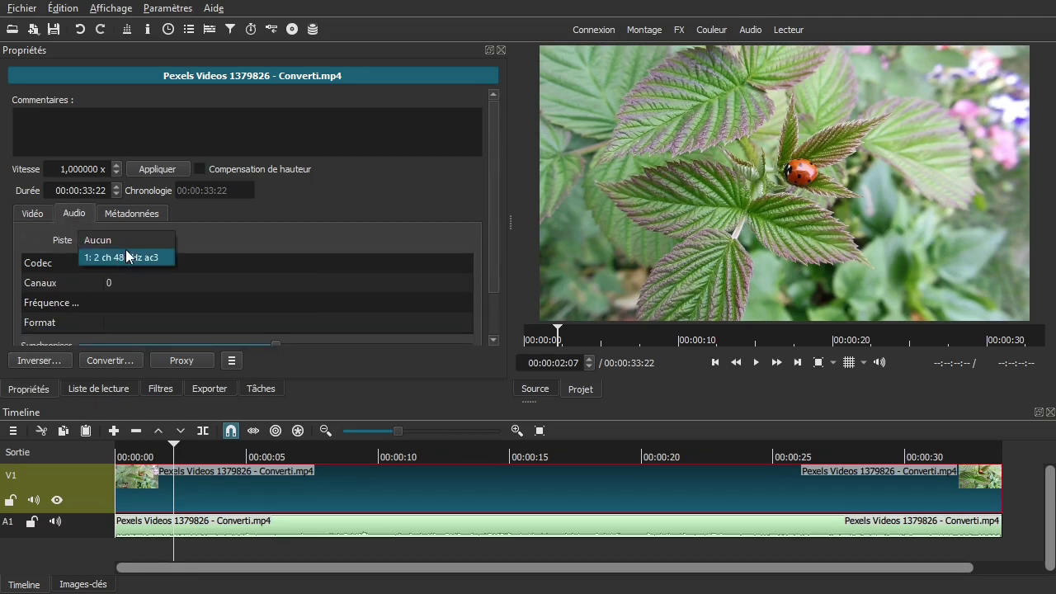
click(138, 239)
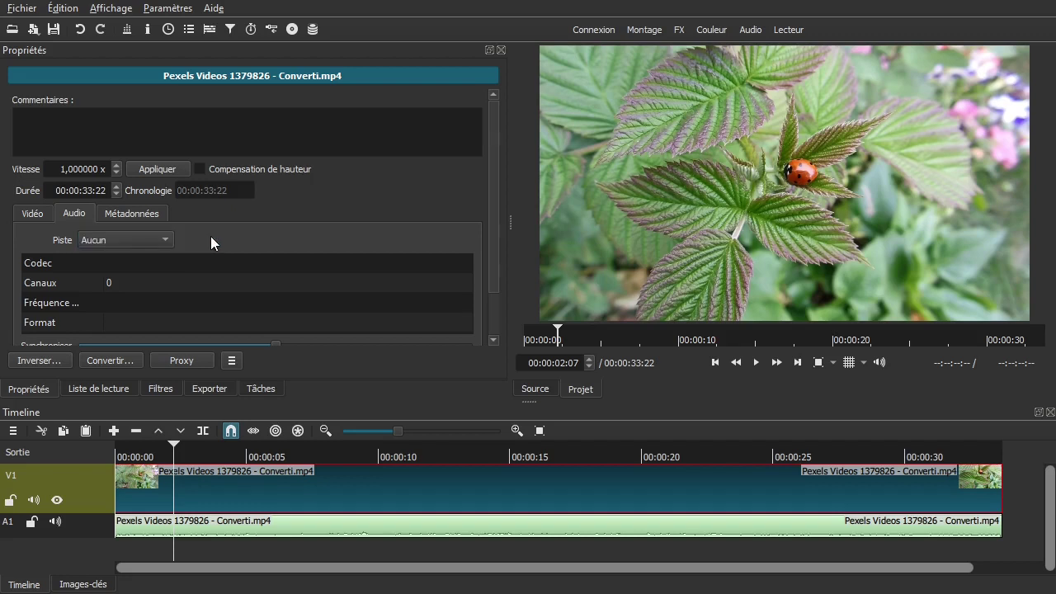
click(104, 242)
click(108, 255)
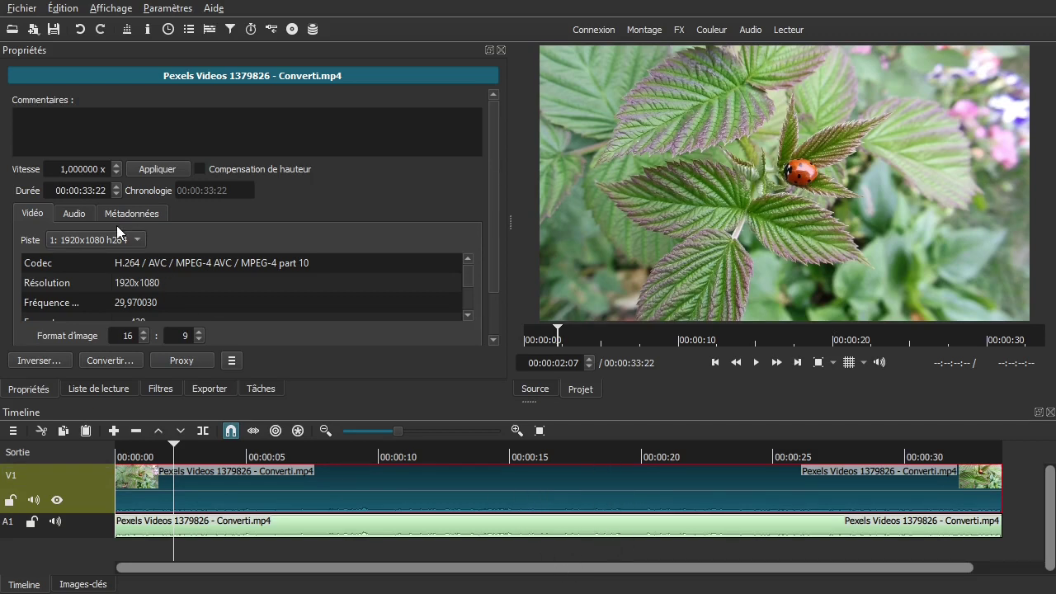
Set the V1 video clip's audio track back to Aucun and return to the playlist
click(81, 217)
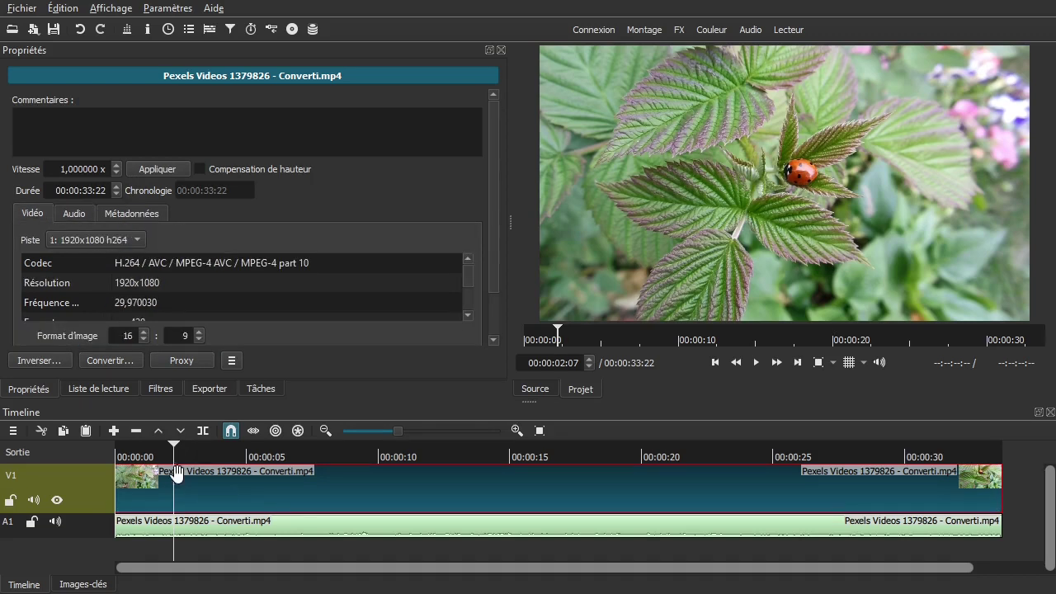
click(99, 387)
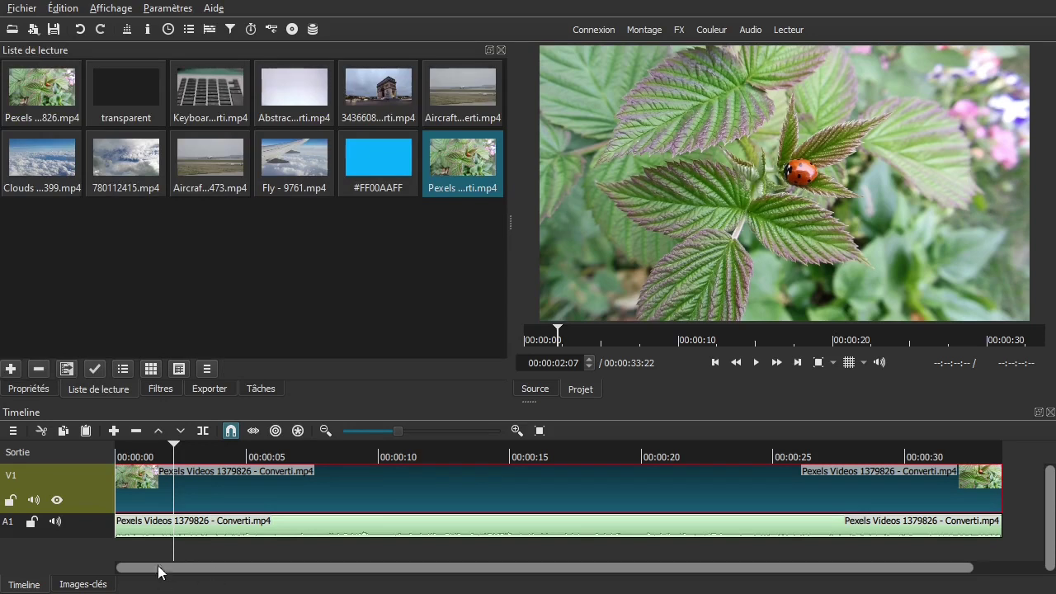